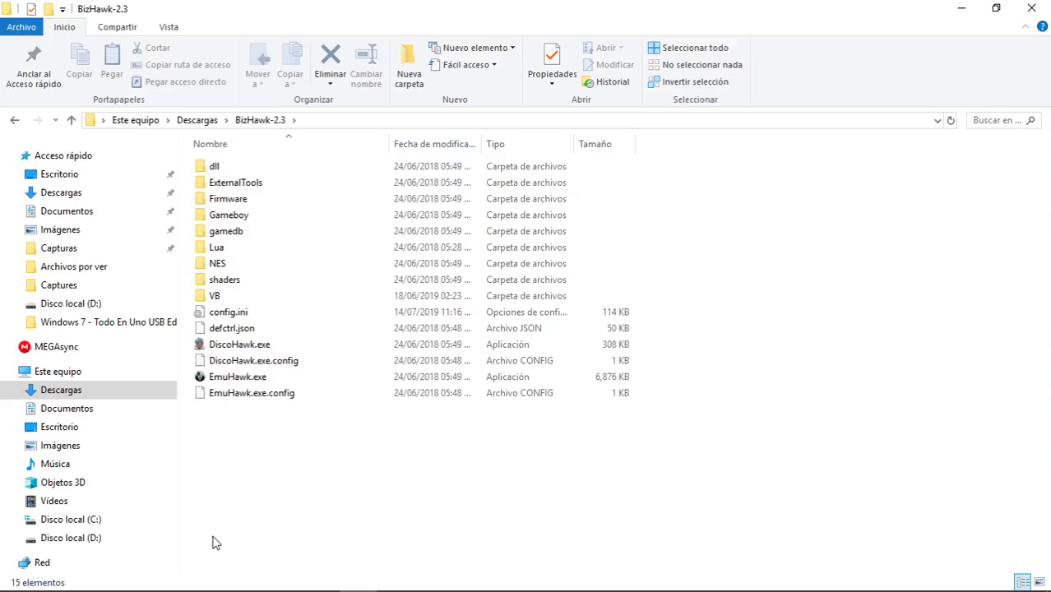
Launch EmuHawk.exe from the BizHawk-2.3 folder and move the emulator window away from the screen corner.
click(250, 379)
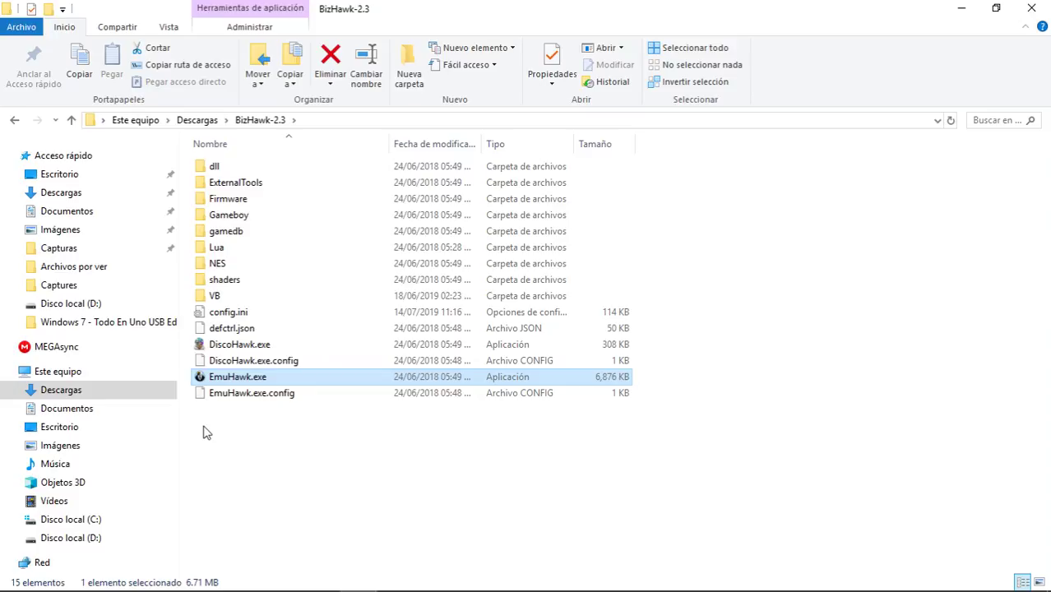
double_click(260, 380)
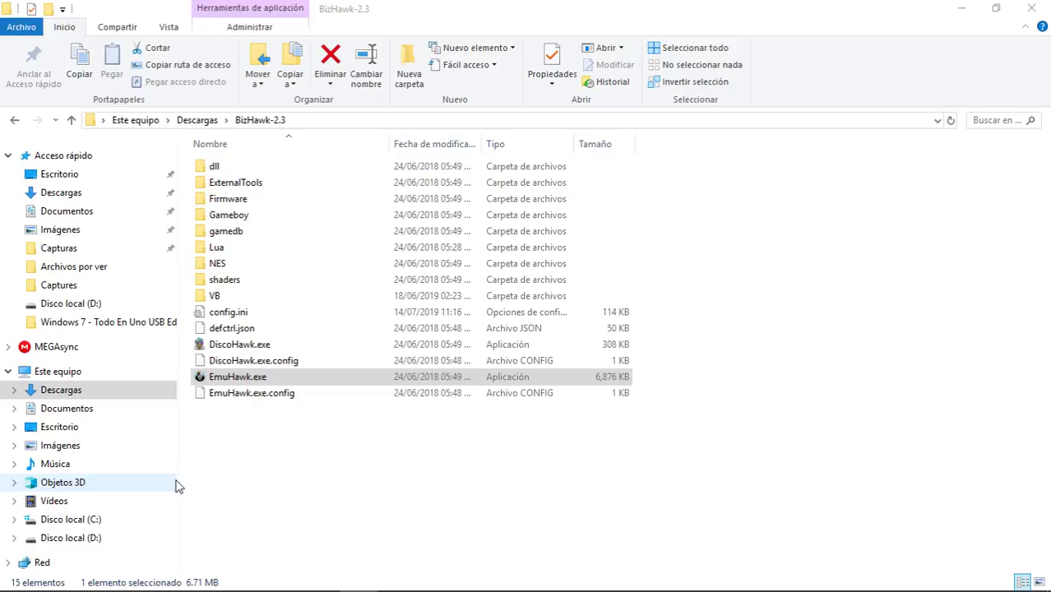
mouse_move(473, 579)
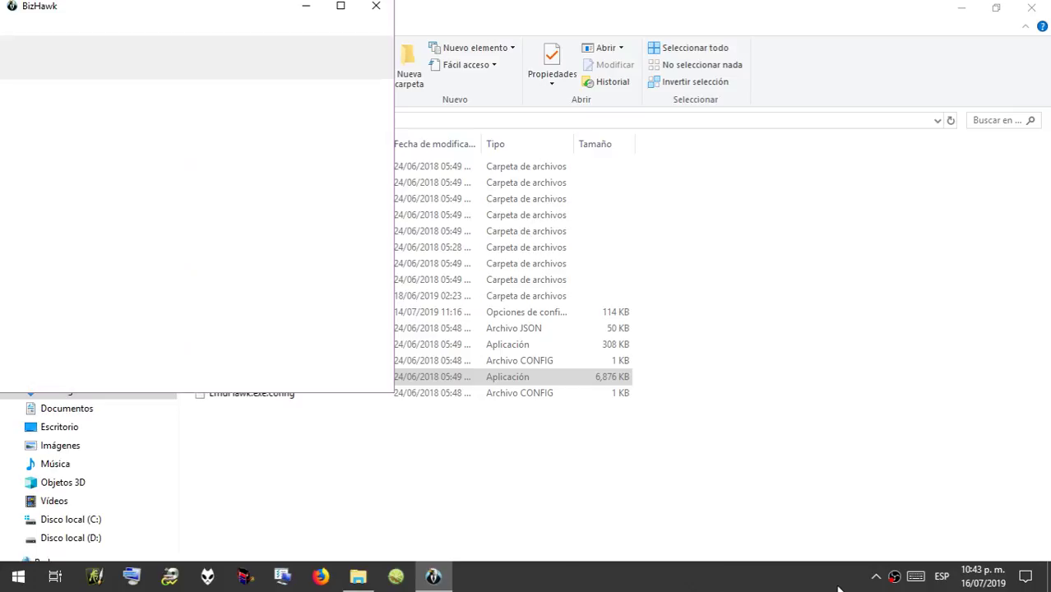
drag(152, 13, 308, 110)
Open the ROM archive Virtual Boy Wario Land (Japan, USA).zip from the Descargas folder.
click(173, 128)
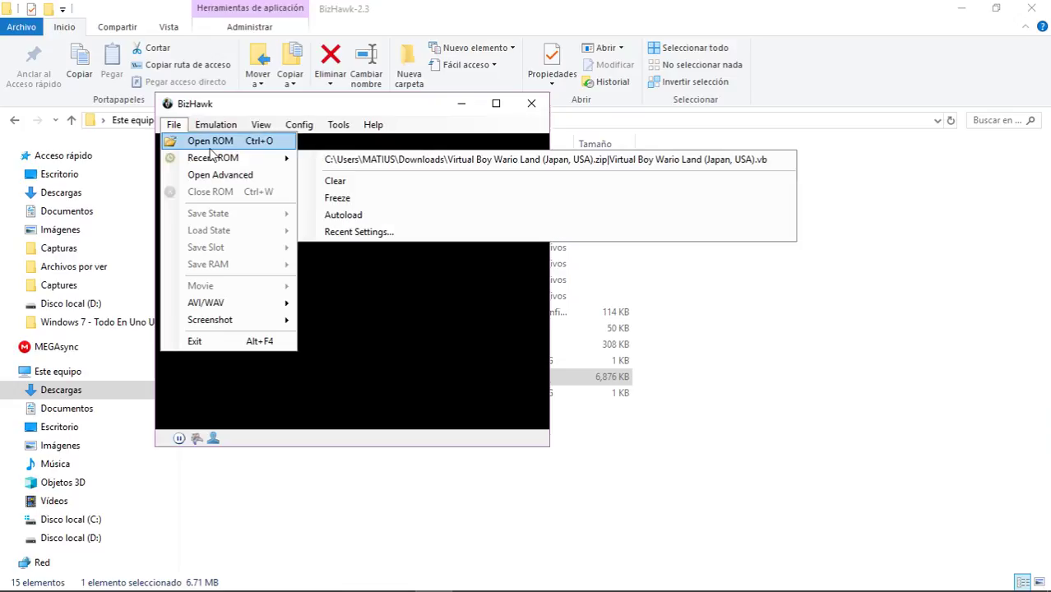
mouse_move(211, 161)
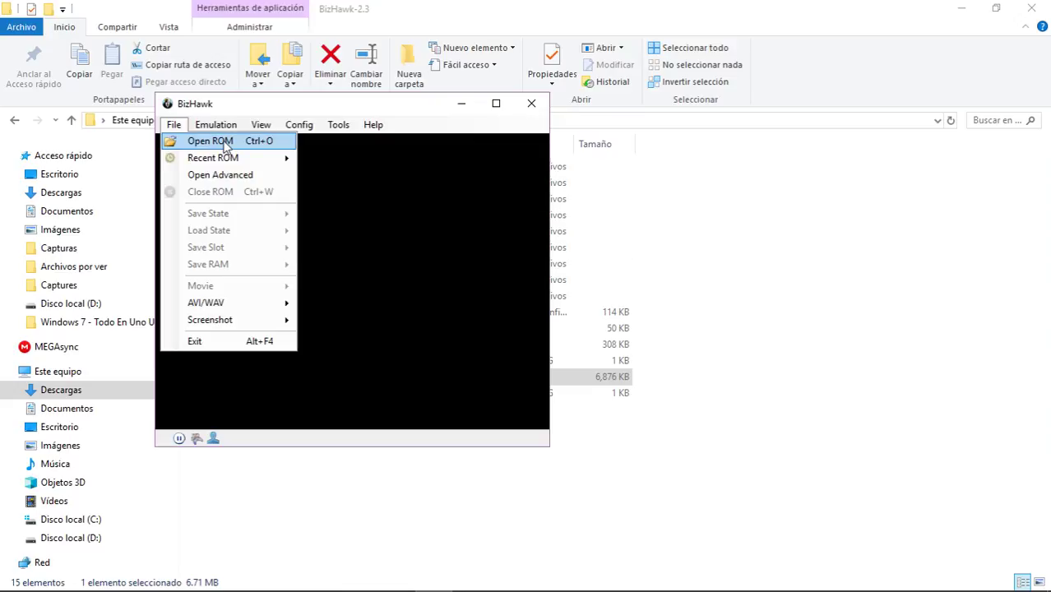
click(226, 143)
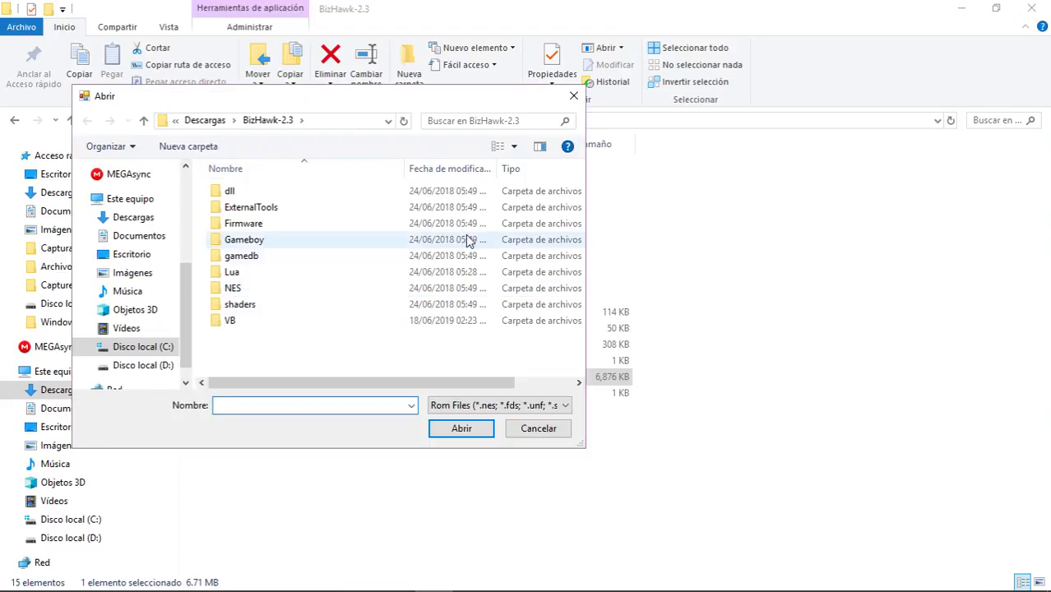
click(218, 122)
scroll(344, 272, down, 5)
scroll(344, 273, up, 5)
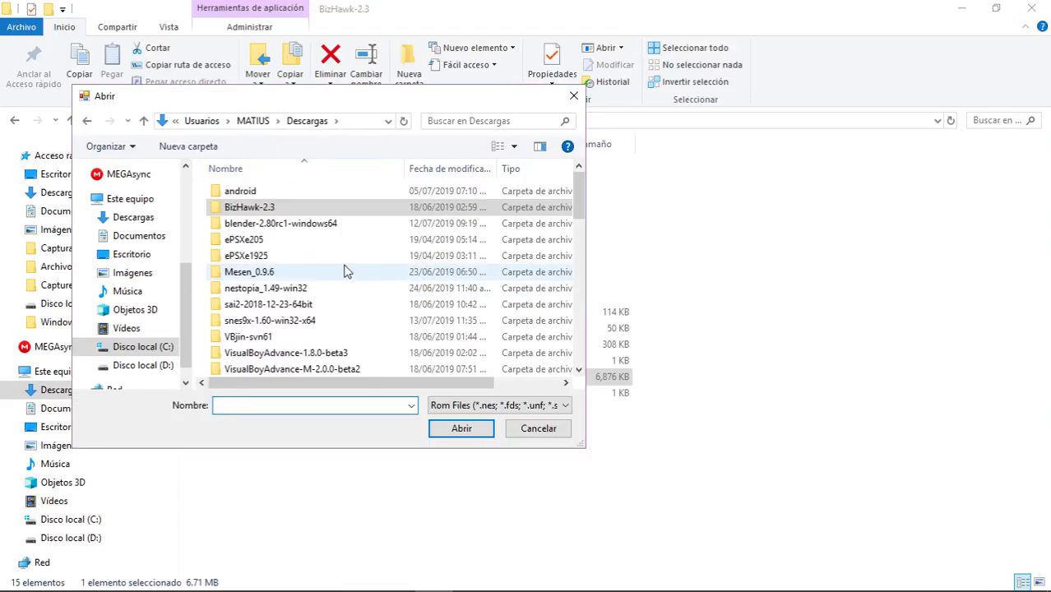
scroll(344, 272, down, 5)
scroll(347, 272, down, 3)
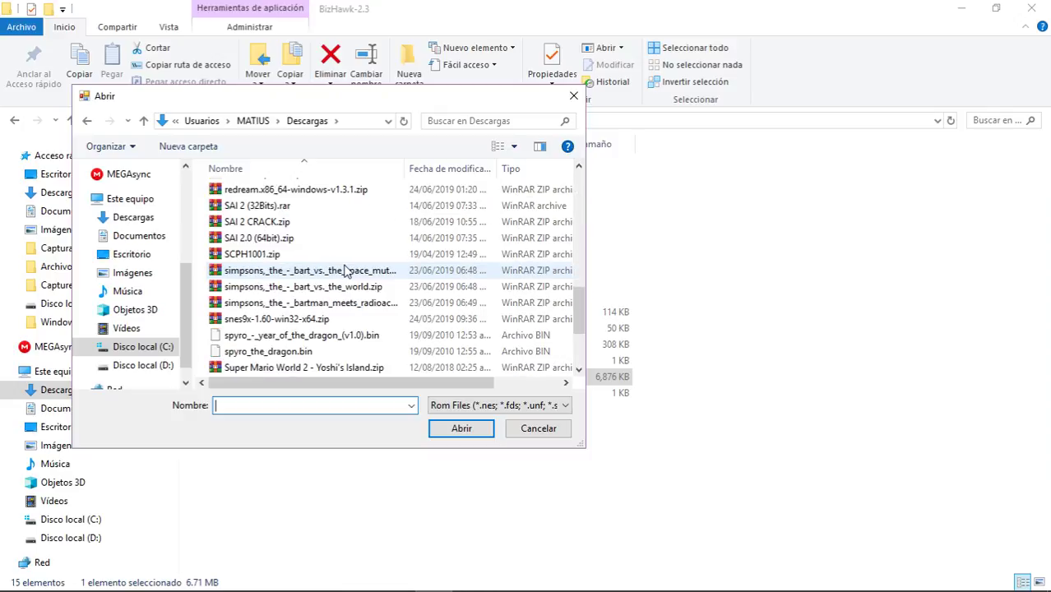
scroll(346, 272, down, 3)
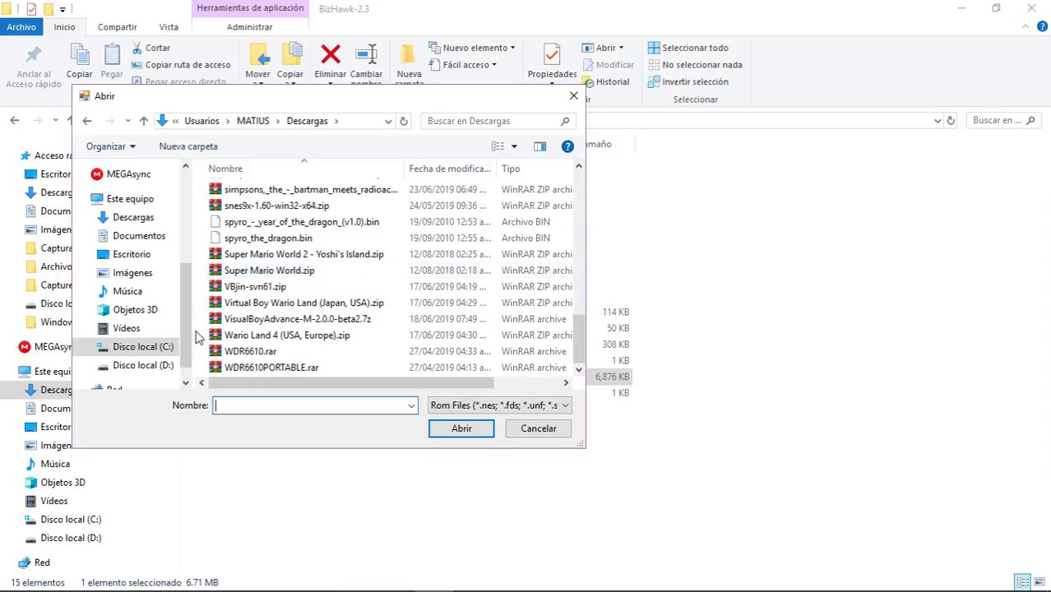
click(304, 304)
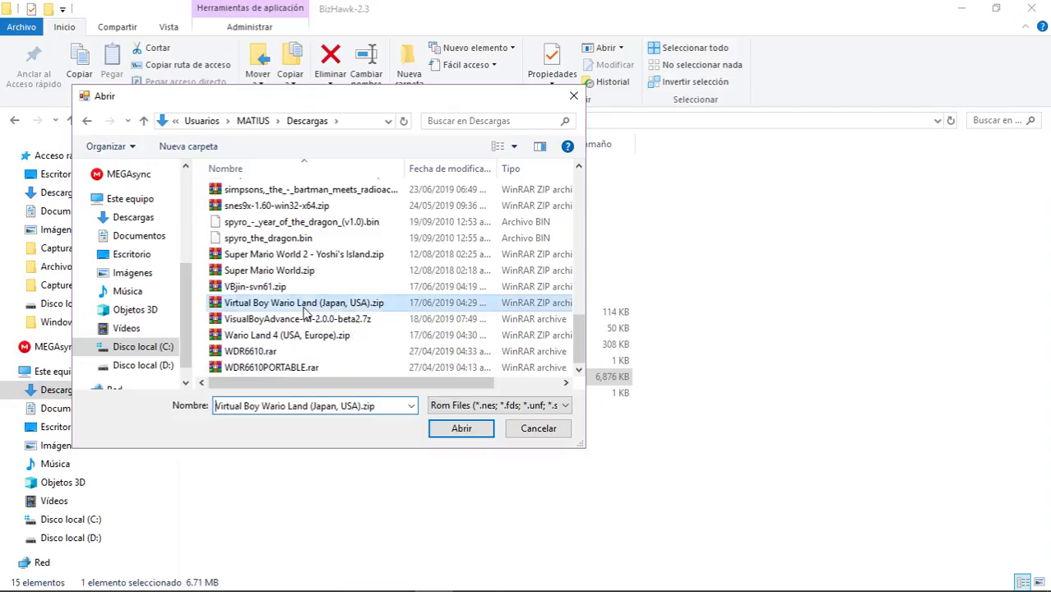
click(448, 436)
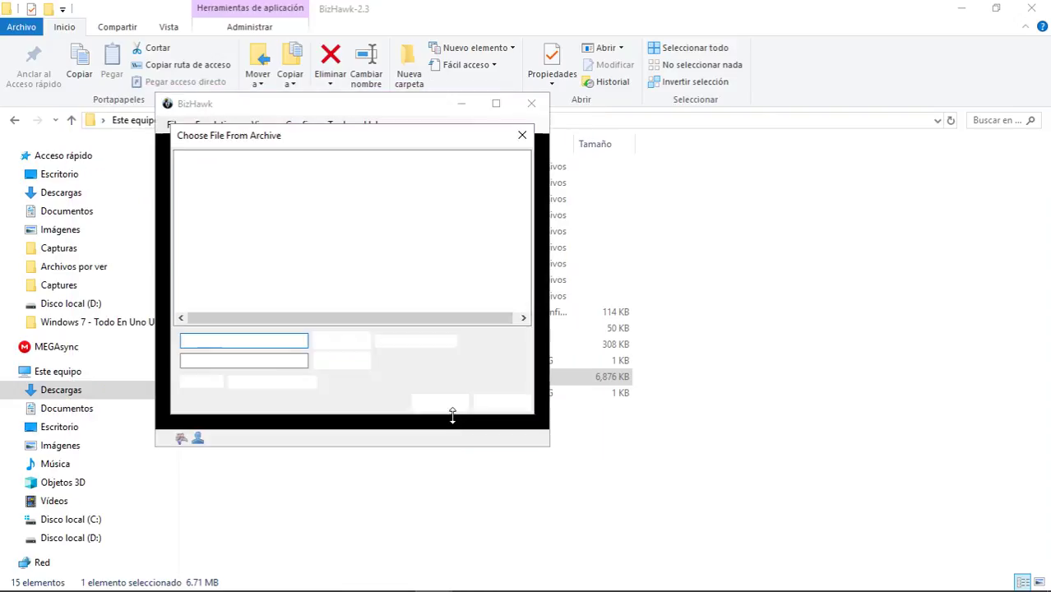
Load Virtual Boy Wario Land (Japan, USA).vb from the archive and maximize the emulator window.
click(343, 184)
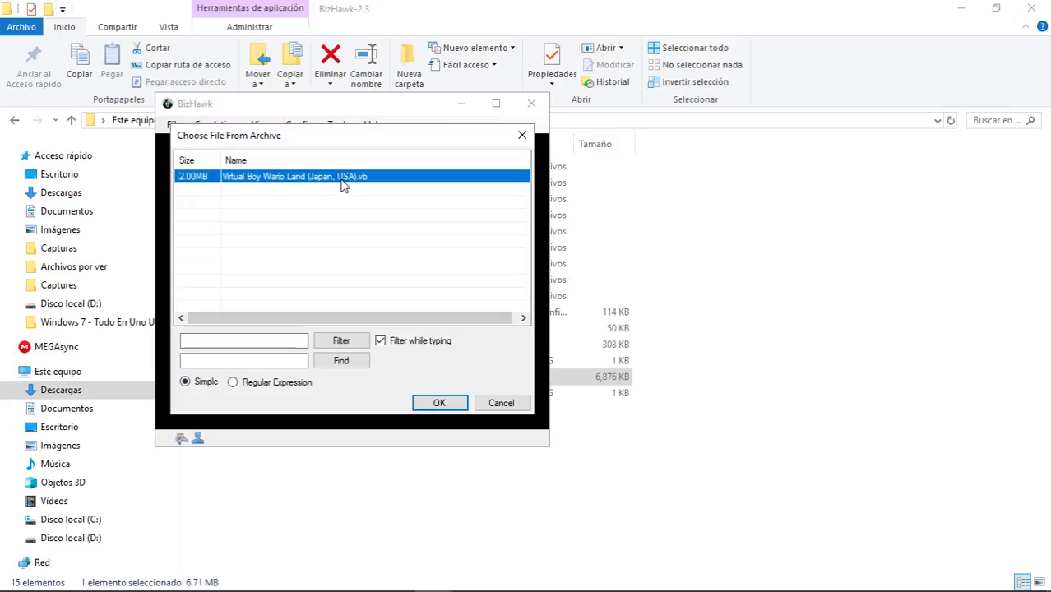
click(436, 404)
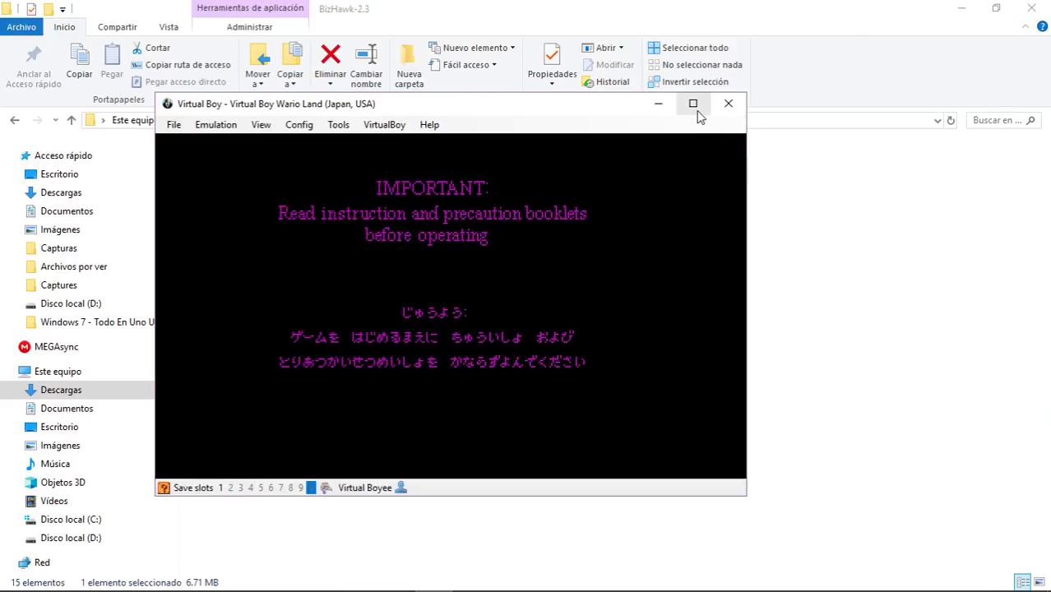
click(692, 103)
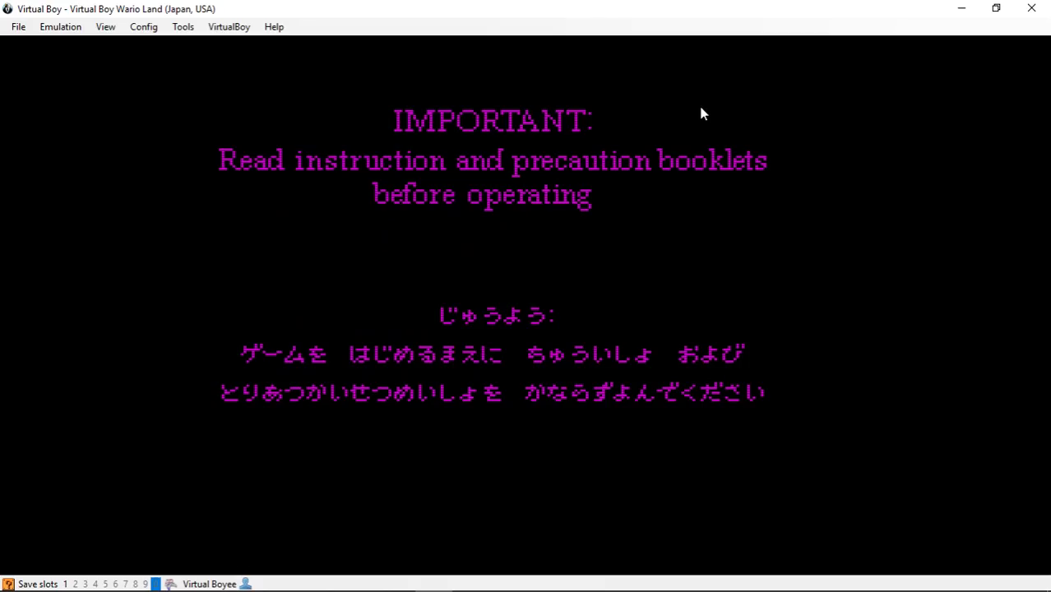
Look through the emulator's configuration, tools, view and emulation options and its save and load state slots.
click(140, 30)
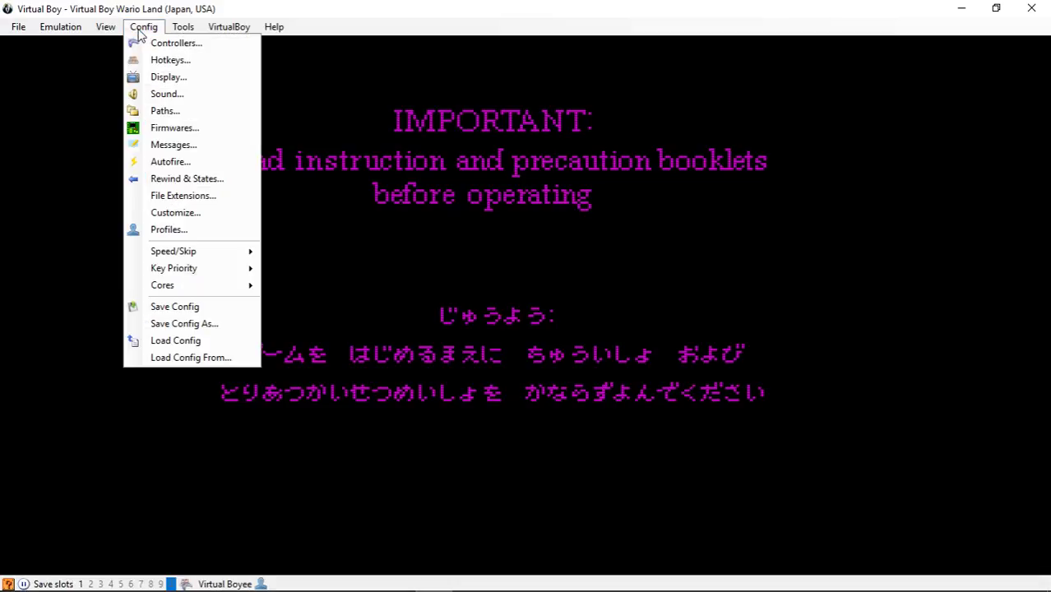
mouse_move(187, 28)
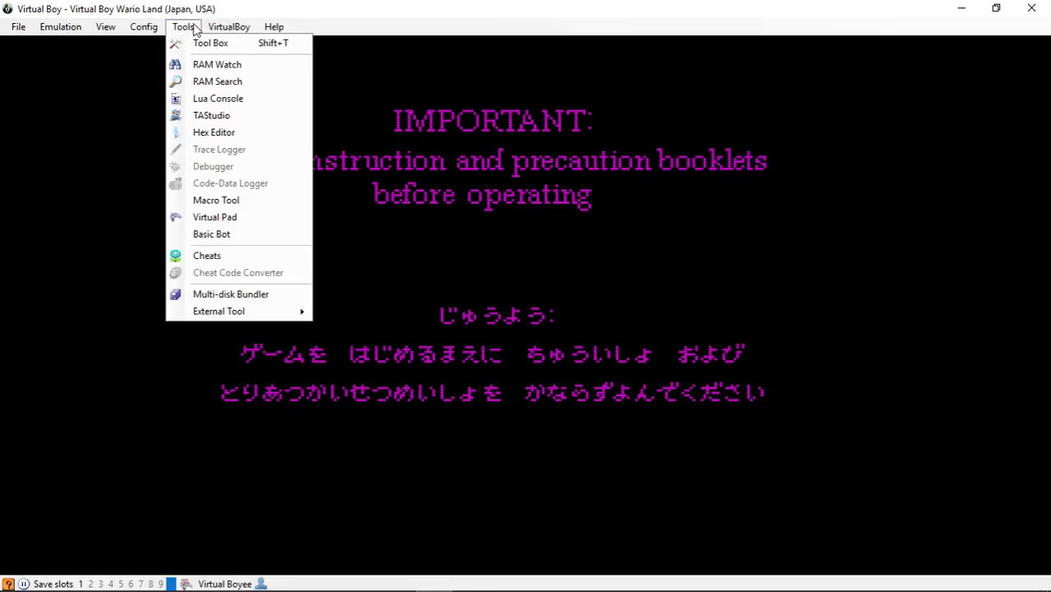
mouse_move(129, 25)
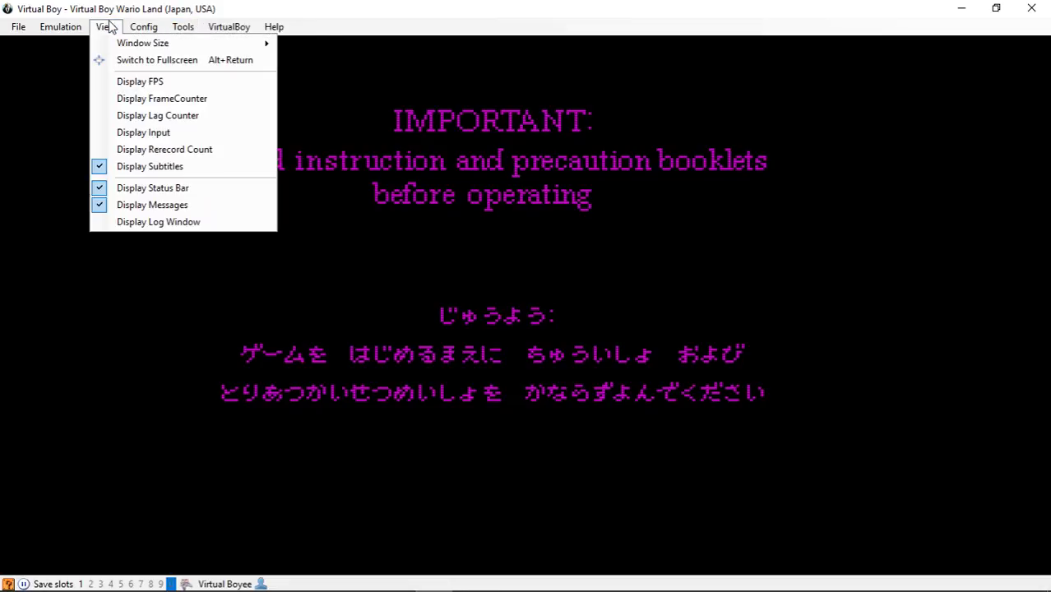
mouse_move(71, 27)
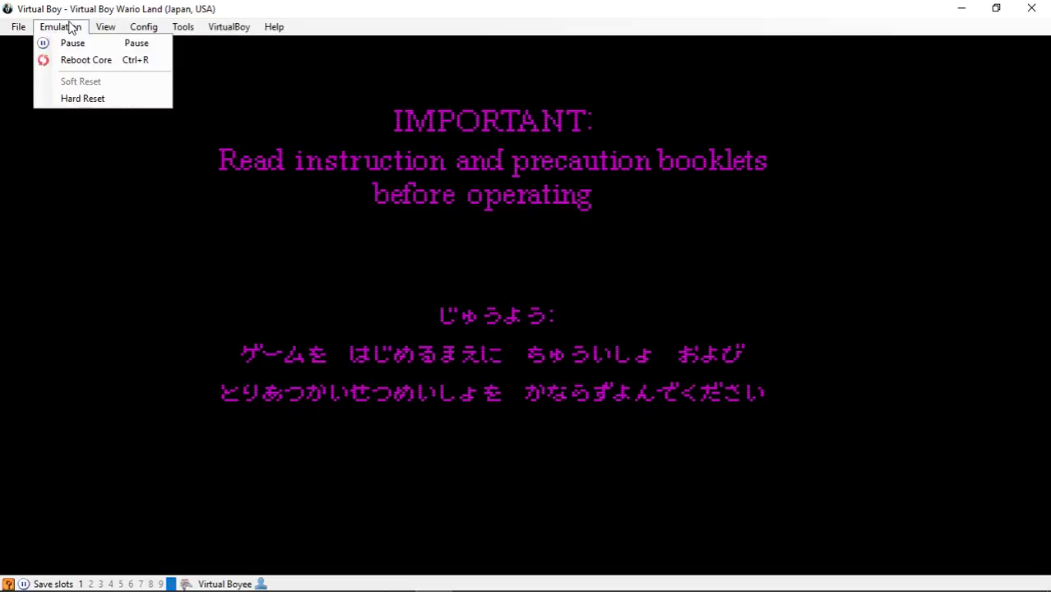
click(17, 29)
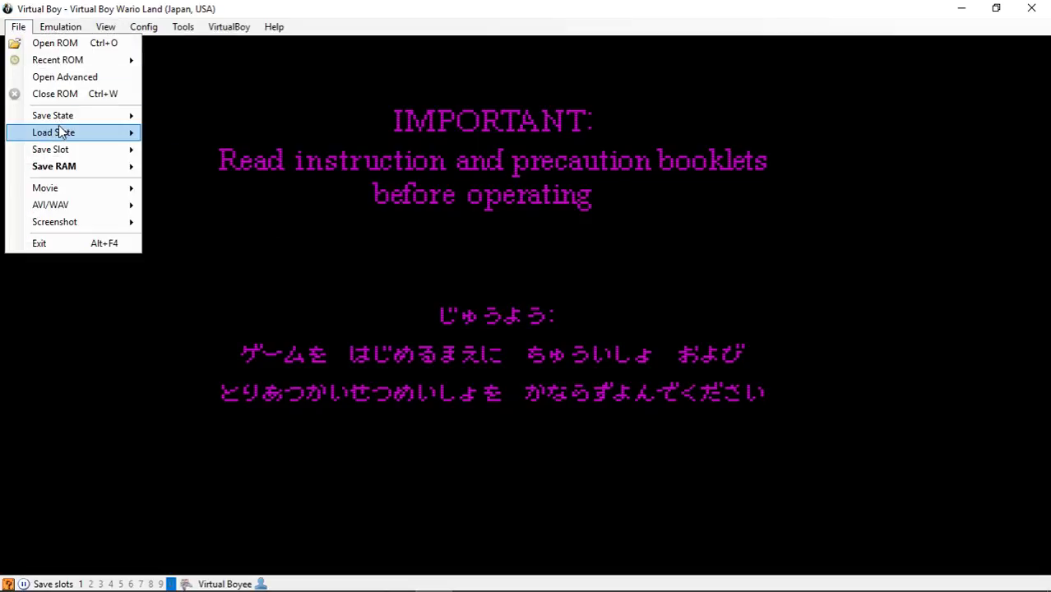
mouse_move(68, 138)
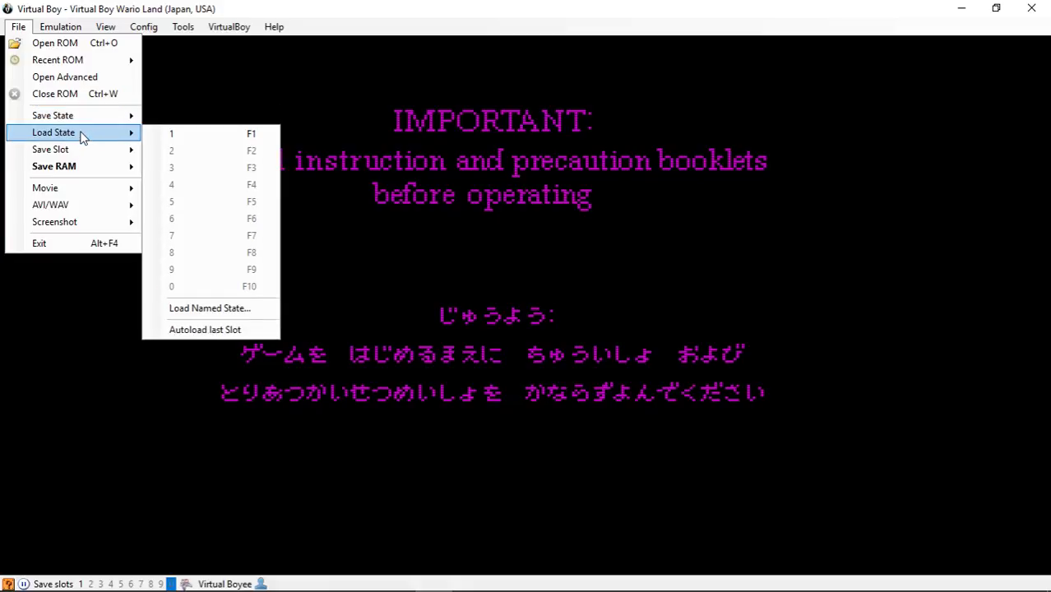
mouse_move(84, 123)
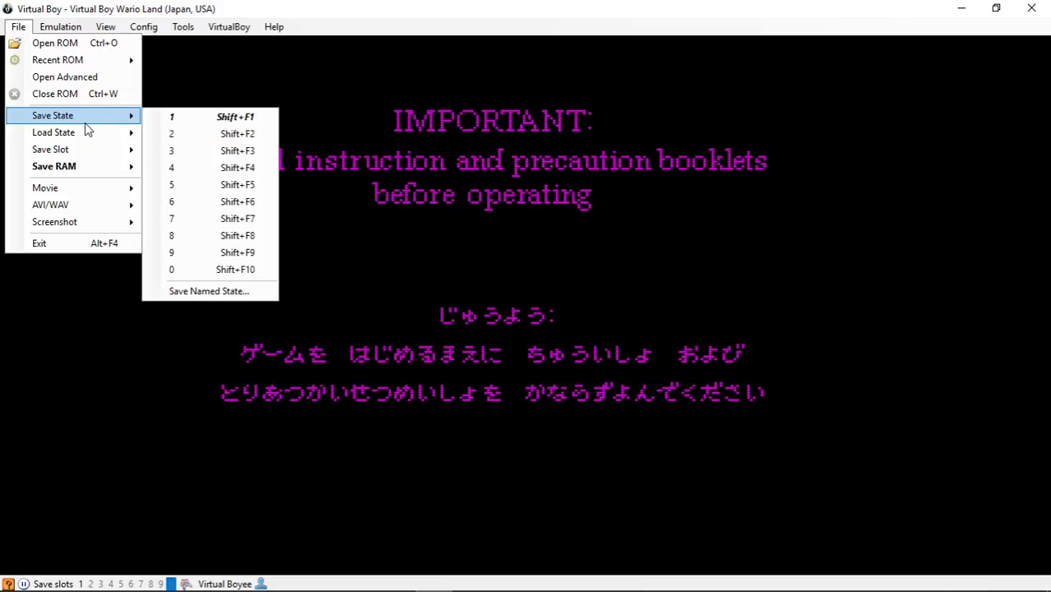
click(55, 27)
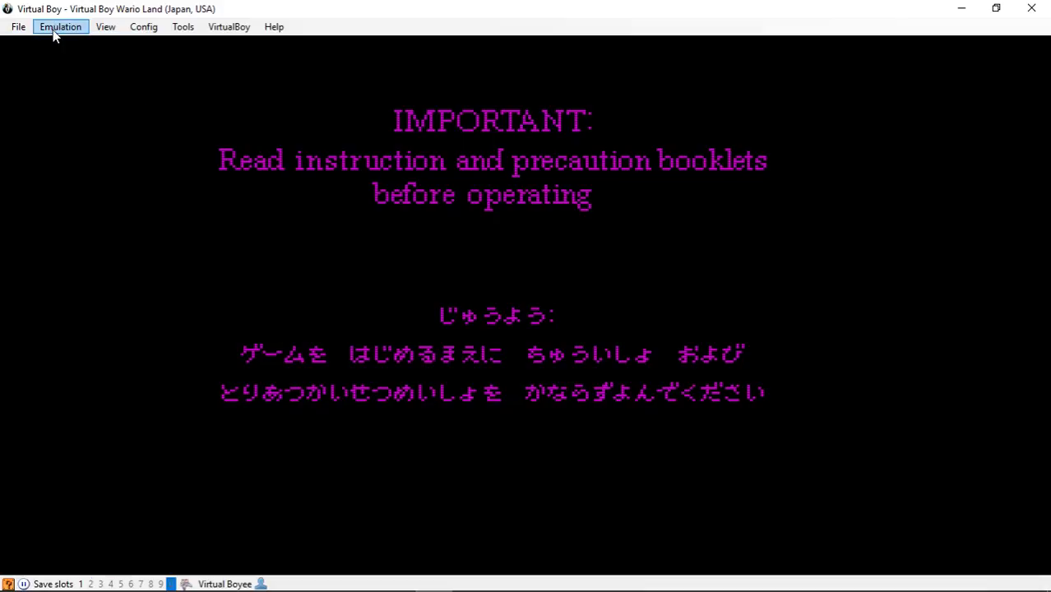
click(101, 30)
click(100, 30)
Set the display scaling filter to Scanlines, adjust its intensity and apply the display configuration.
click(143, 27)
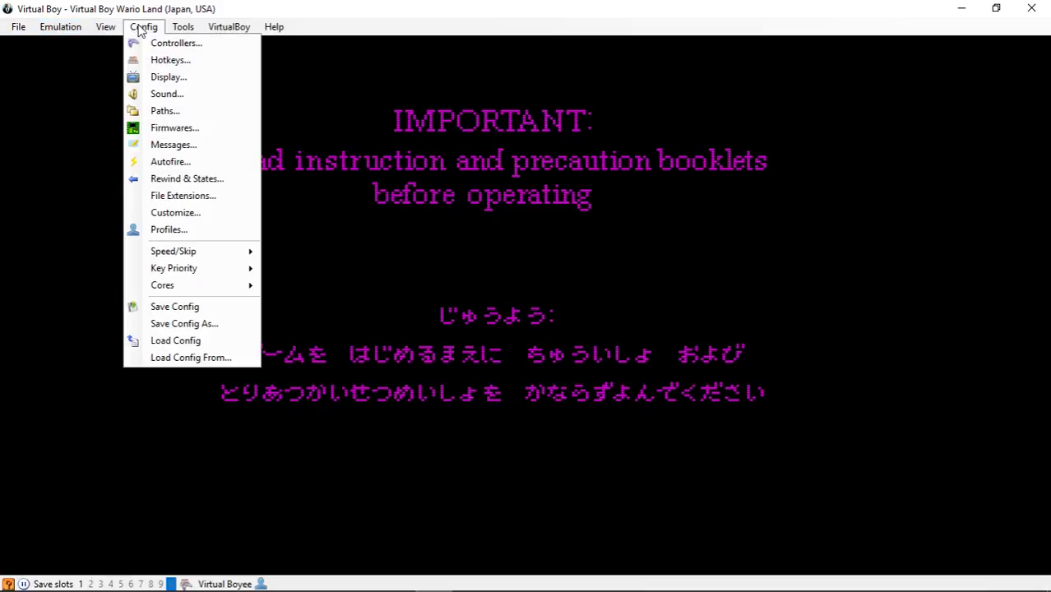
click(166, 77)
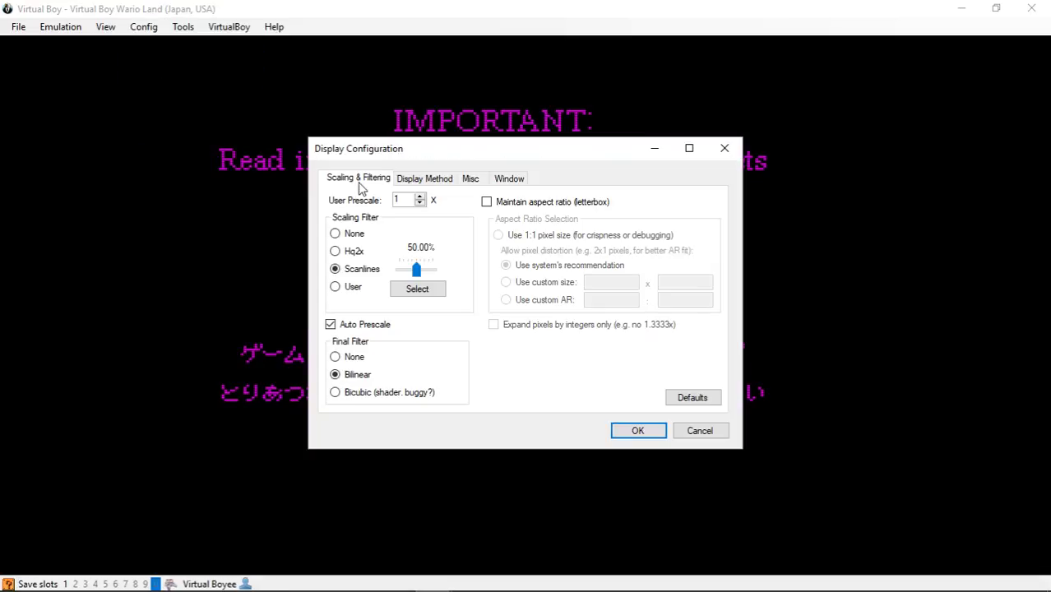
drag(488, 149, 297, 153)
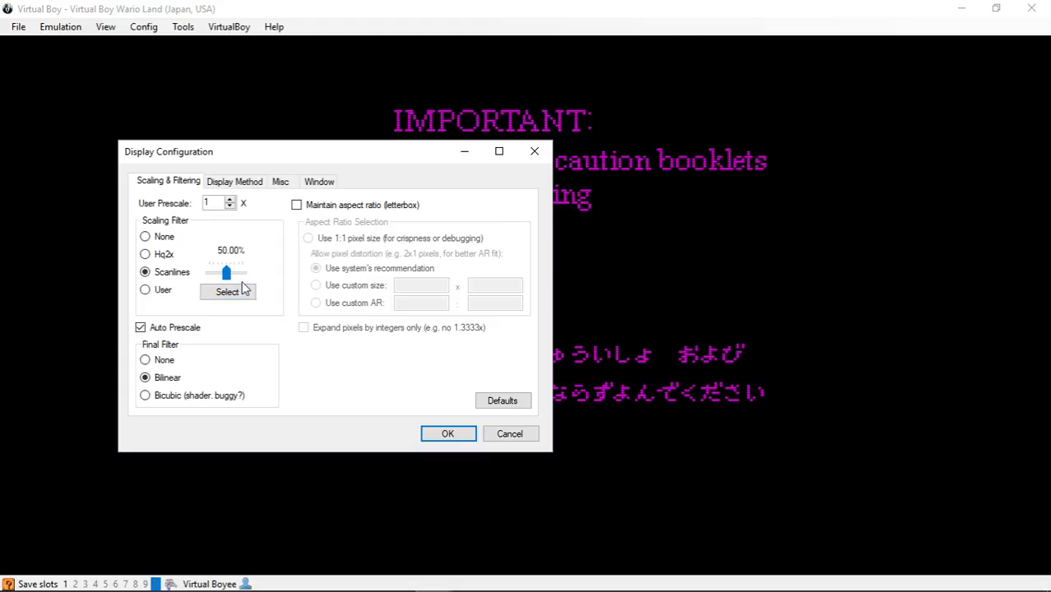
mouse_move(226, 273)
mouse_down()
mouse_move(242, 275)
mouse_move(218, 286)
mouse_move(227, 284)
mouse_up()
click(159, 257)
click(146, 274)
drag(225, 278, 228, 279)
click(446, 434)
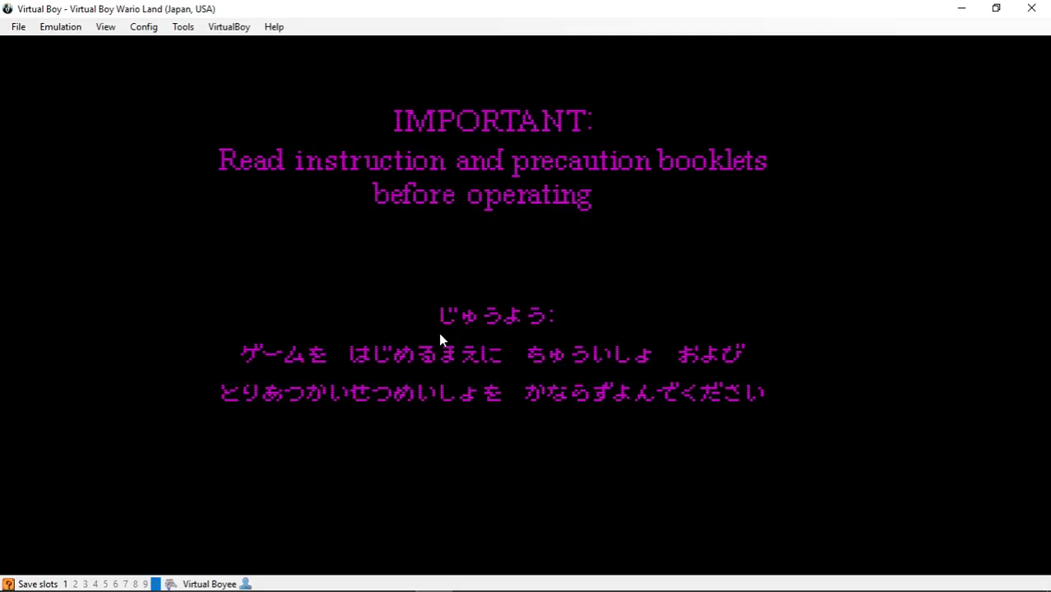
Examine the window size options and the VirtualBoy non-sync settings such as ThreeDeeMode and AnaglyphPreset, leaving the preferences without saving.
click(146, 27)
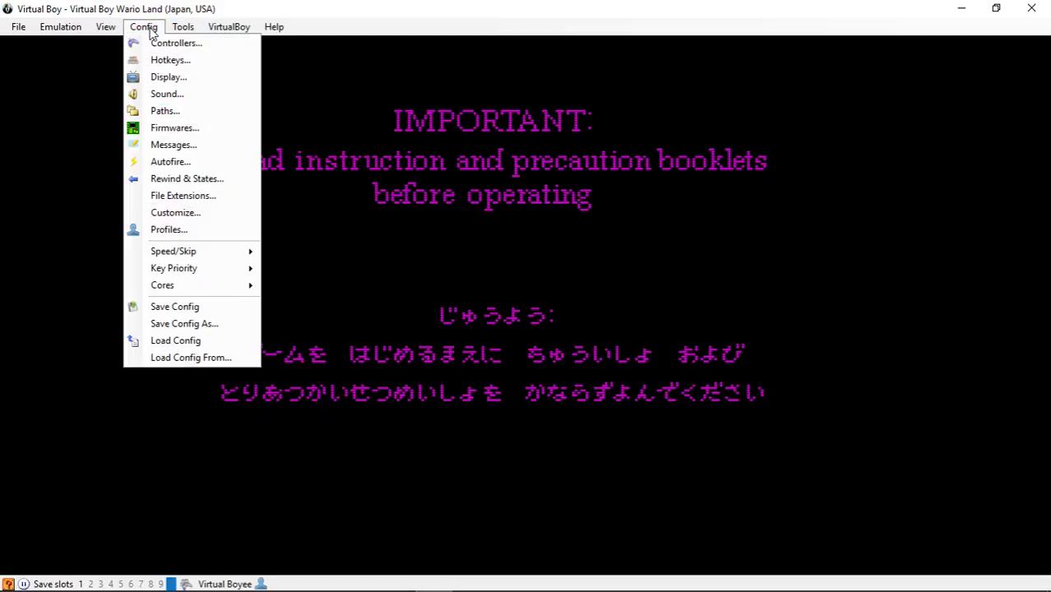
mouse_move(107, 31)
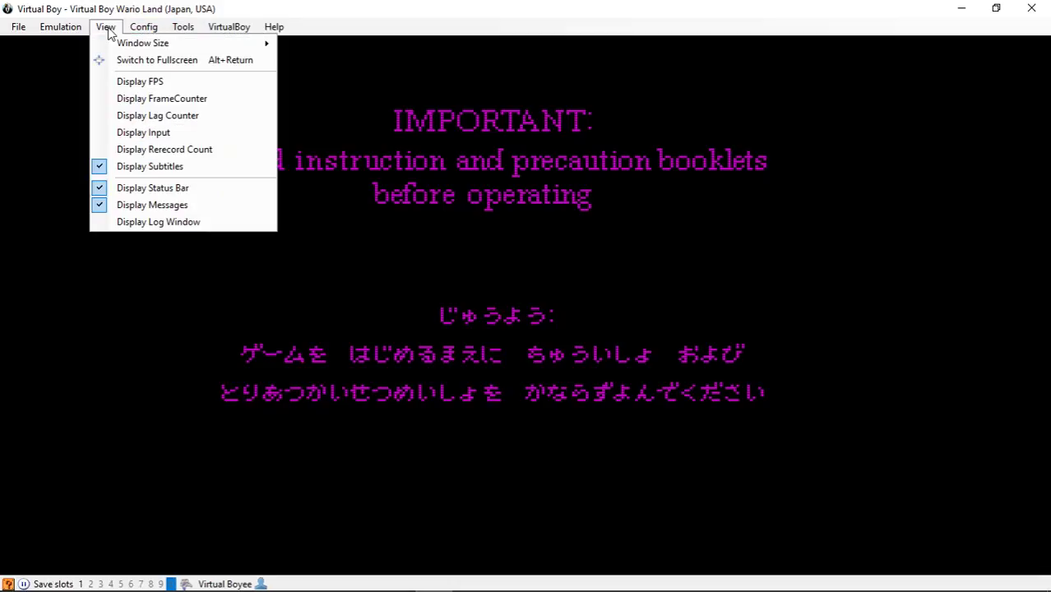
mouse_move(142, 49)
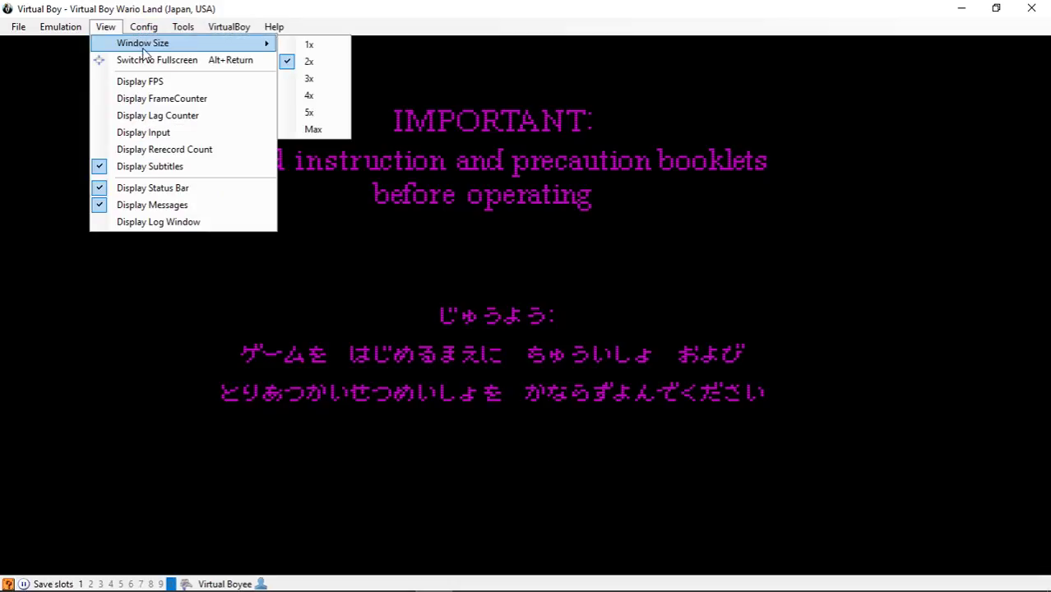
mouse_move(208, 31)
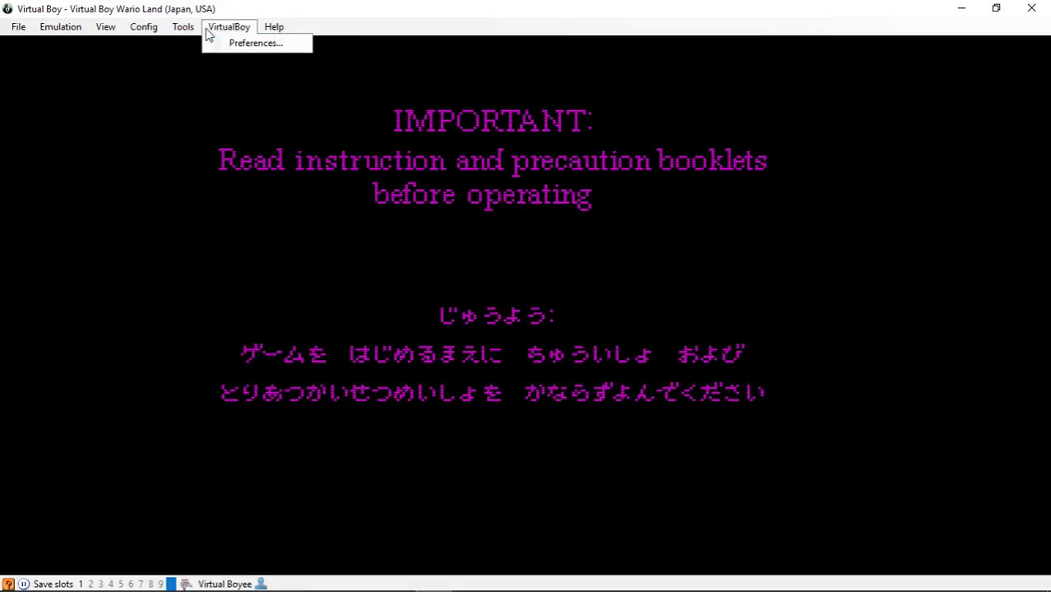
click(237, 43)
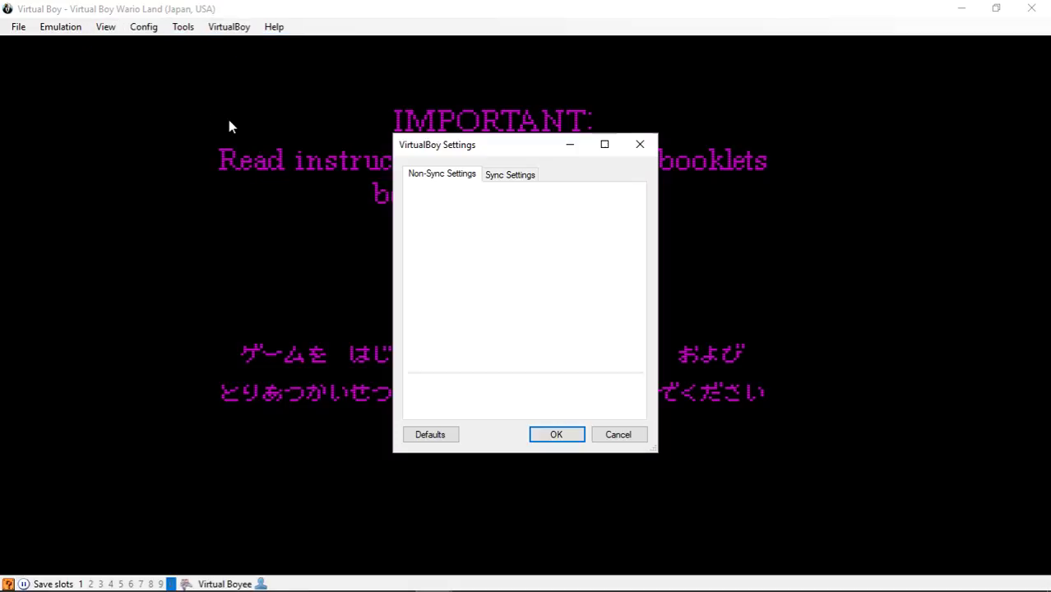
drag(525, 150, 182, 124)
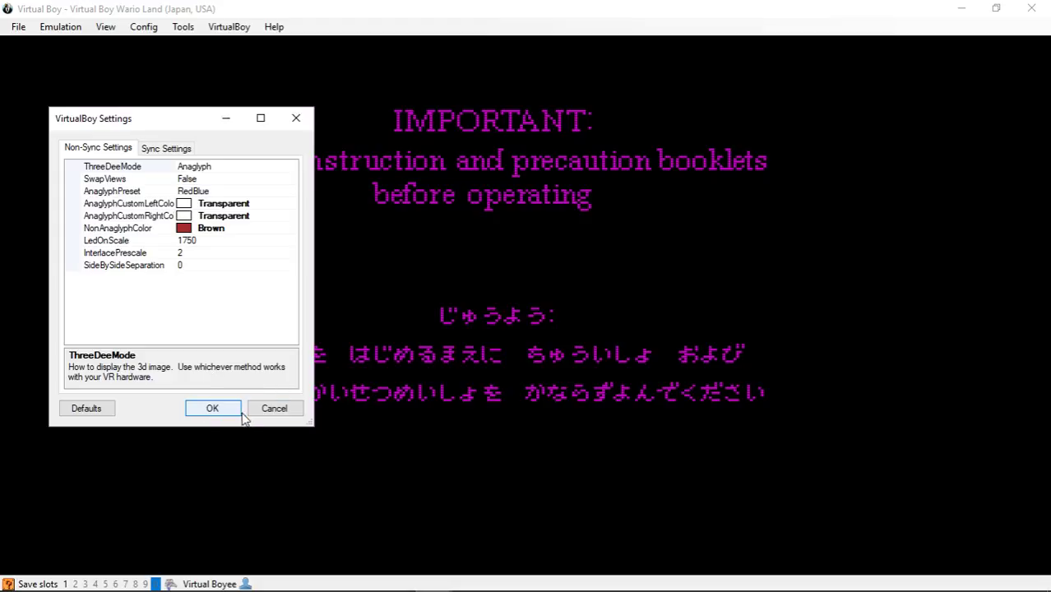
click(270, 411)
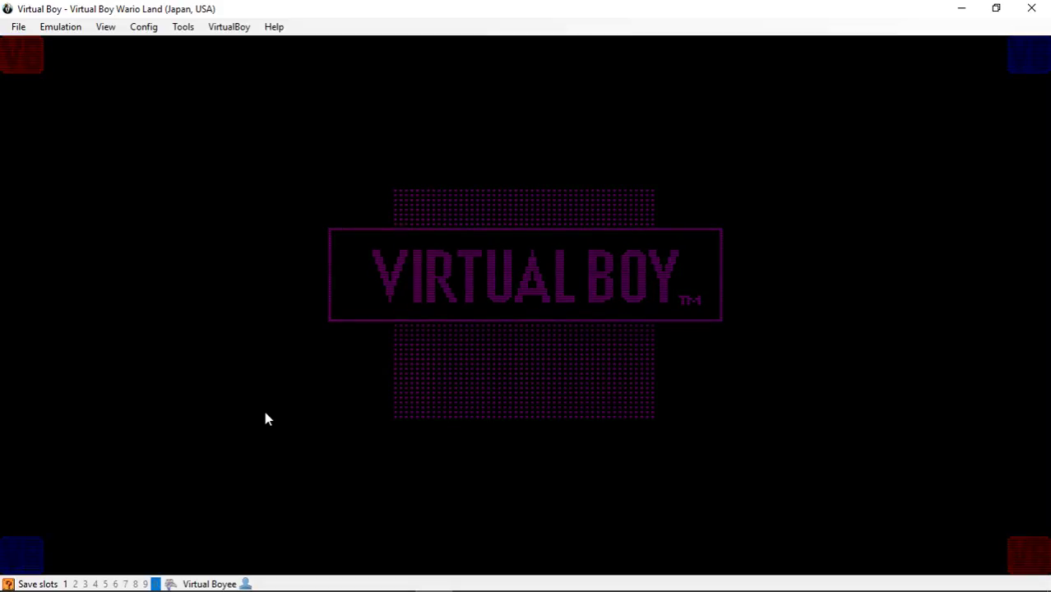
Advance the game past the Virtual Boy logo screen and switch the emulator to fullscreen.
key(Return)
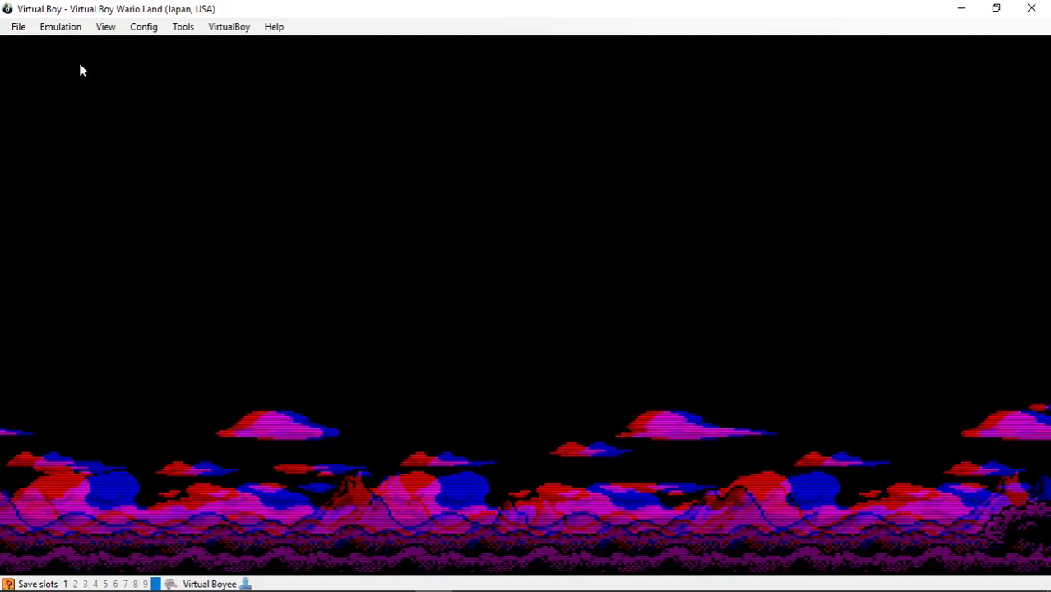
key(alt+Return)
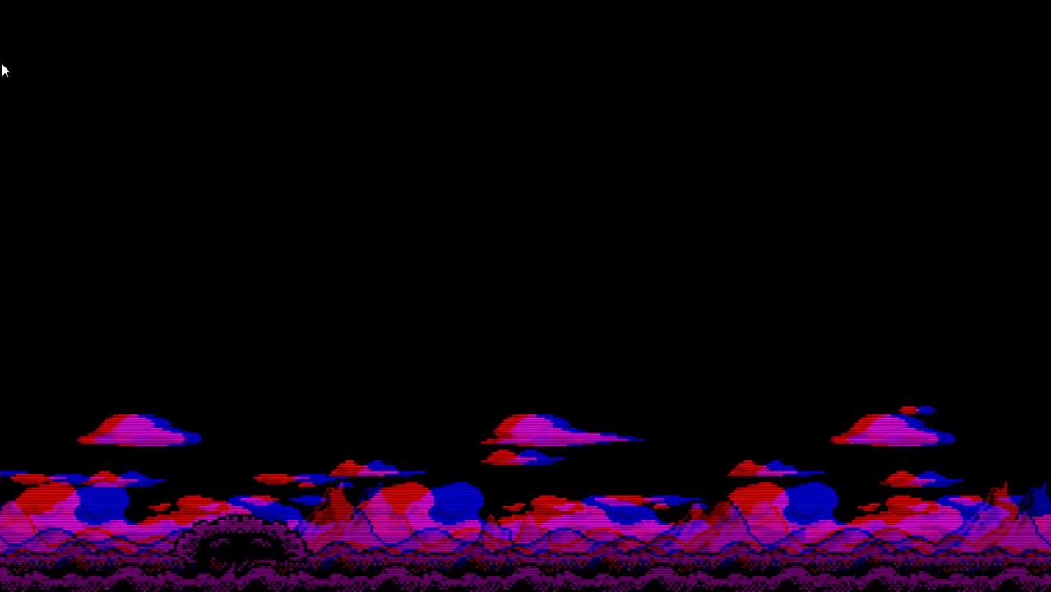